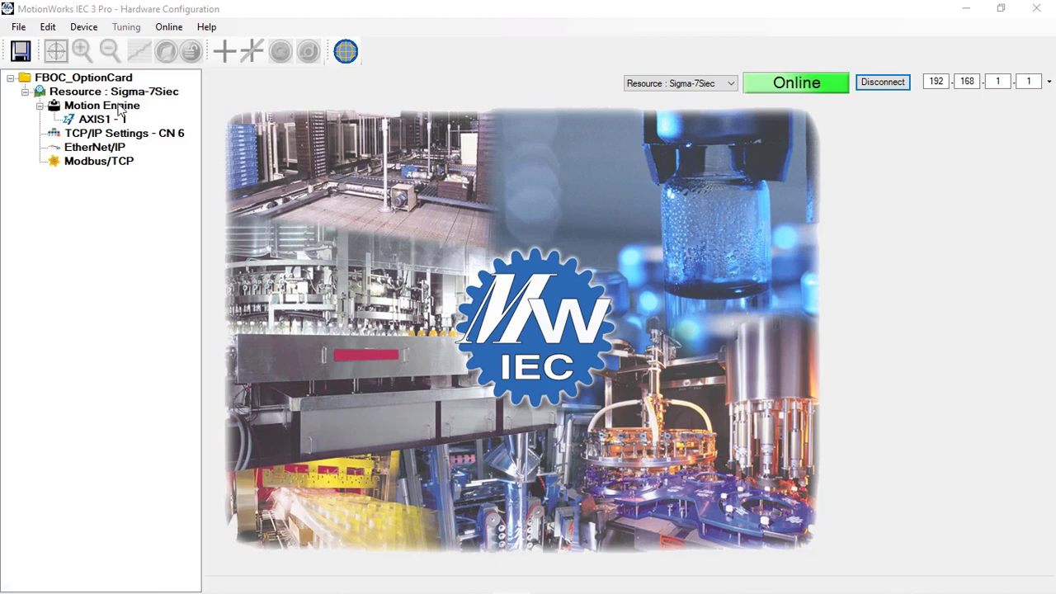
- Examine the available options for Pn00E.3 Feedback Option Dual Position Selection in AXIS1's full parameter list
{"action": "left_click", "coordinate": [98, 122]}
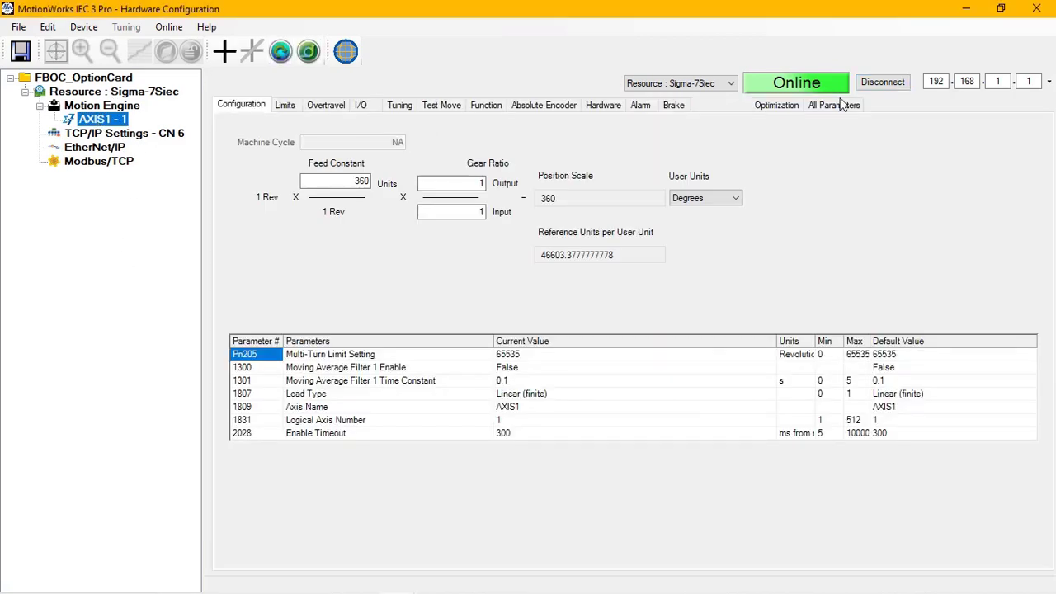
{"action": "left_click", "coordinate": [838, 106]}
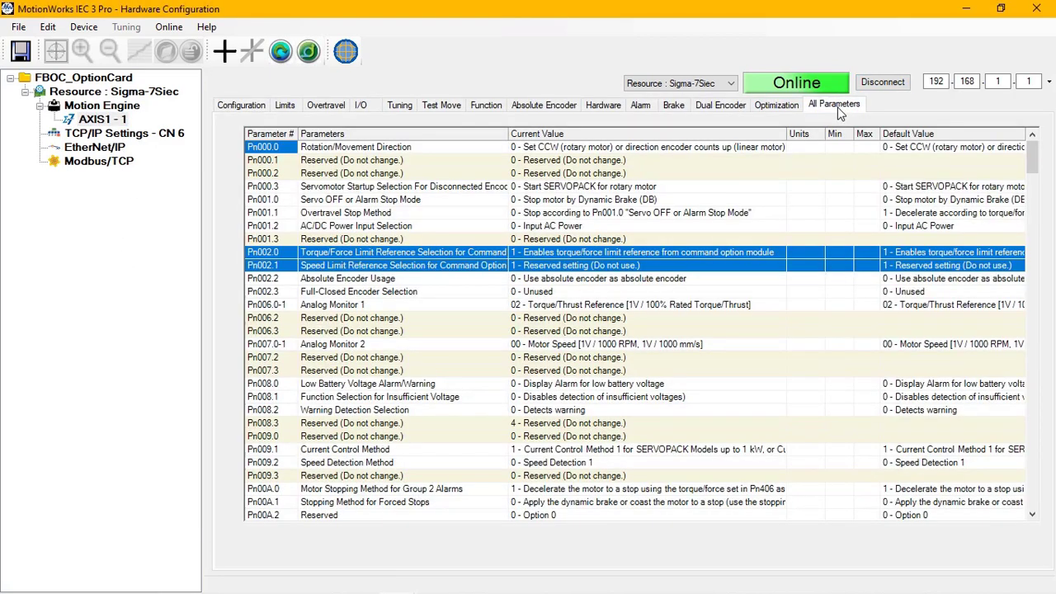
{"action": "mouse_move", "coordinate": [1031, 161]}
{"action": "left_mouse_down"}
{"action": "mouse_move", "coordinate": [1031, 186]}
{"action": "mouse_move", "coordinate": [1013, 192]}
{"action": "left_mouse_up"}
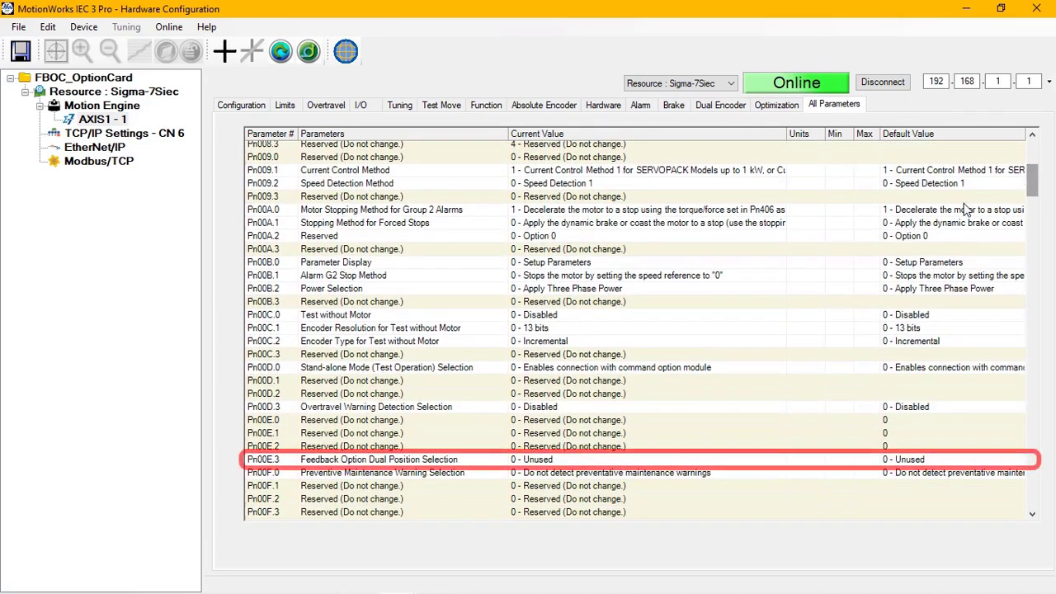
{"action": "left_click", "coordinate": [604, 458]}
{"action": "left_click", "coordinate": [780, 459]}
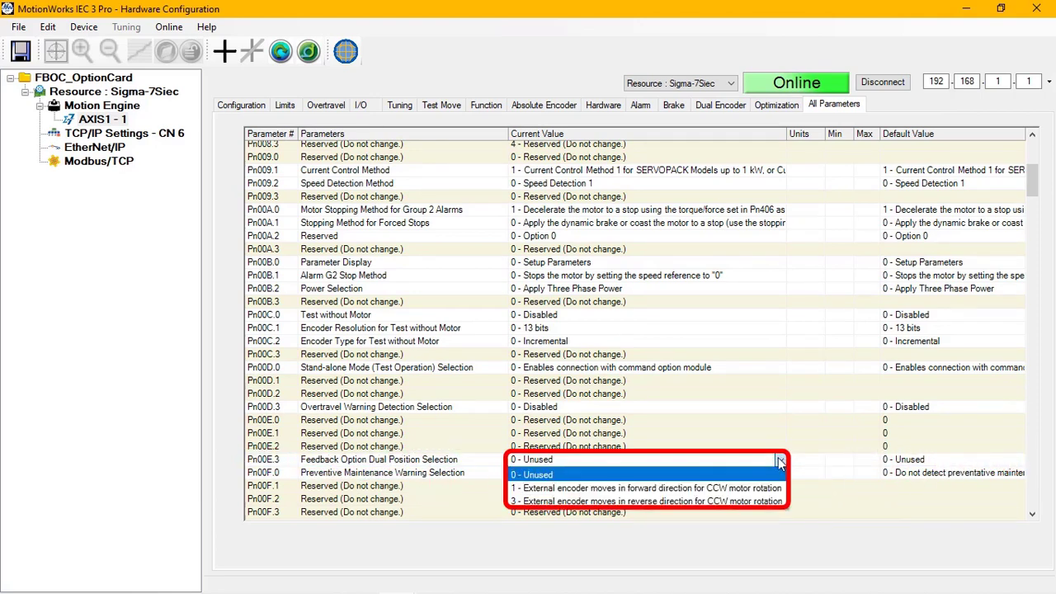
{"action": "left_click", "coordinate": [780, 459]}
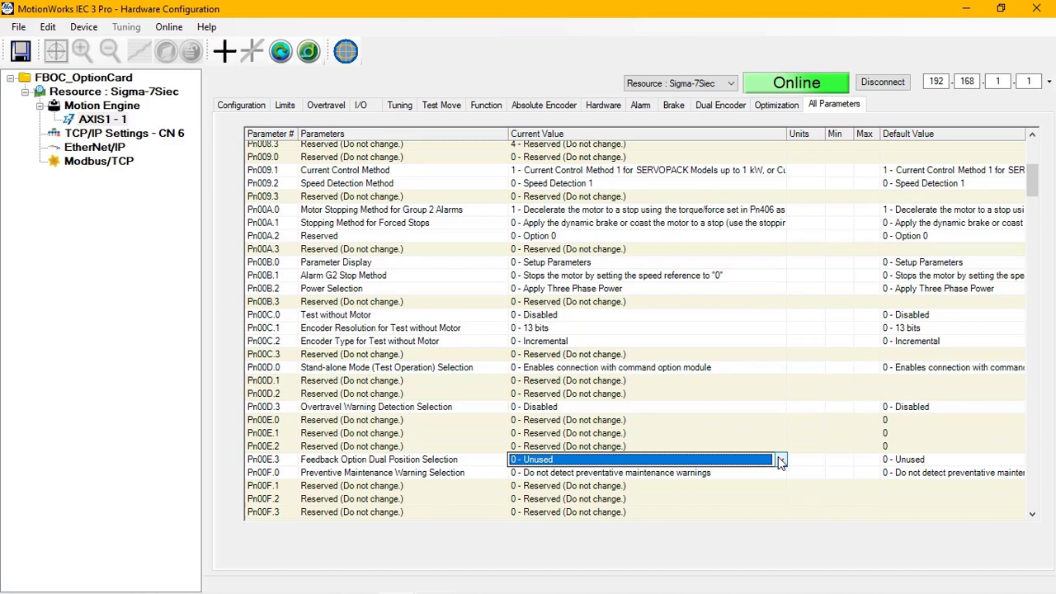
- Set AXIS1's Pn00E.3 to "3 - External encoder moves in reverse direction for CCW motor rotation" and save the configuration
{"action": "left_click", "coordinate": [101, 120]}
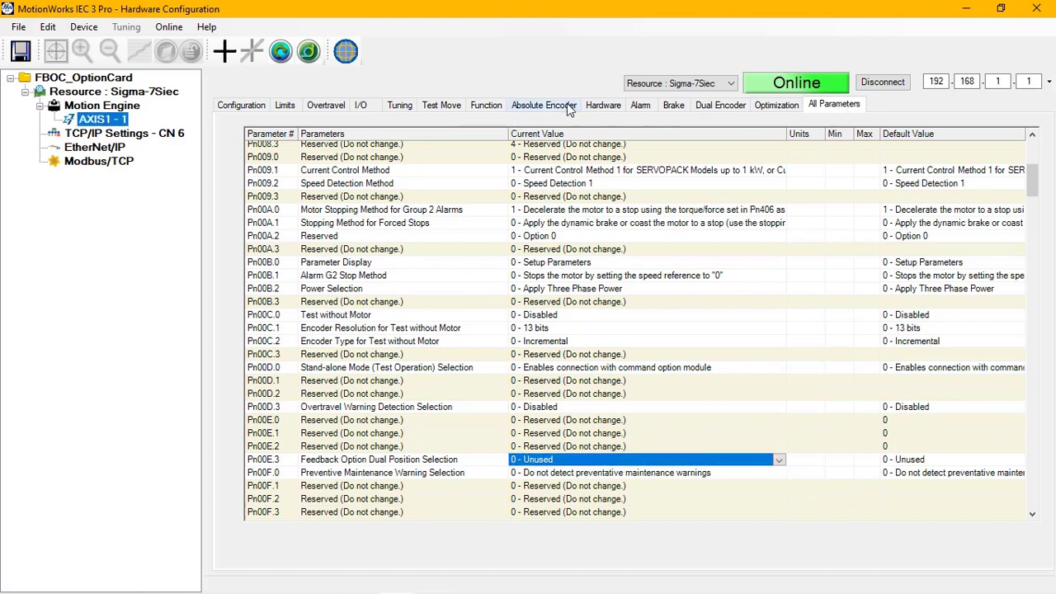
{"action": "left_click", "coordinate": [487, 105]}
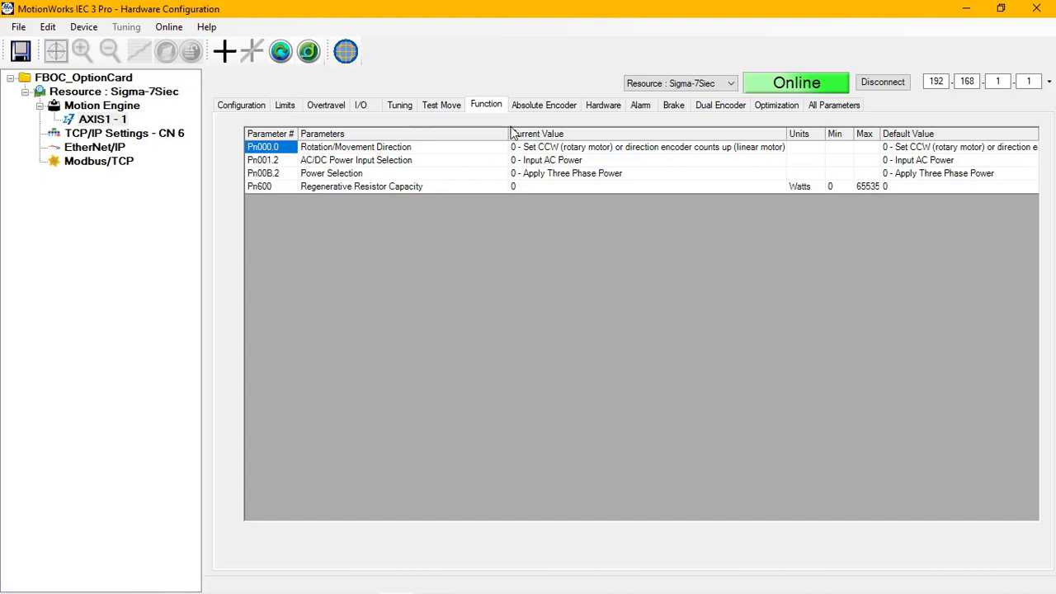
{"action": "left_click", "coordinate": [830, 105]}
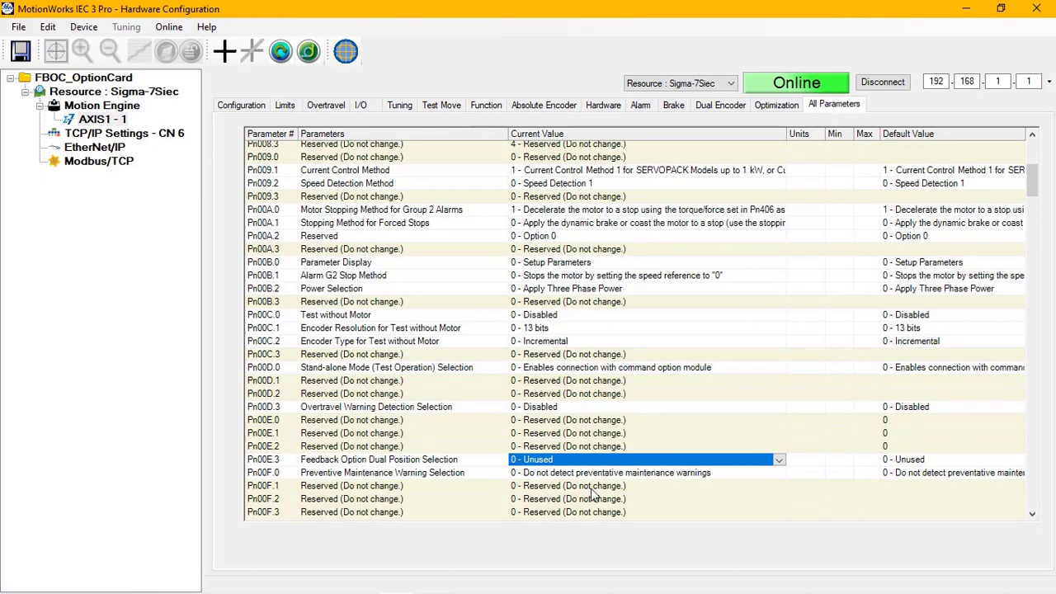
{"action": "left_click", "coordinate": [778, 464]}
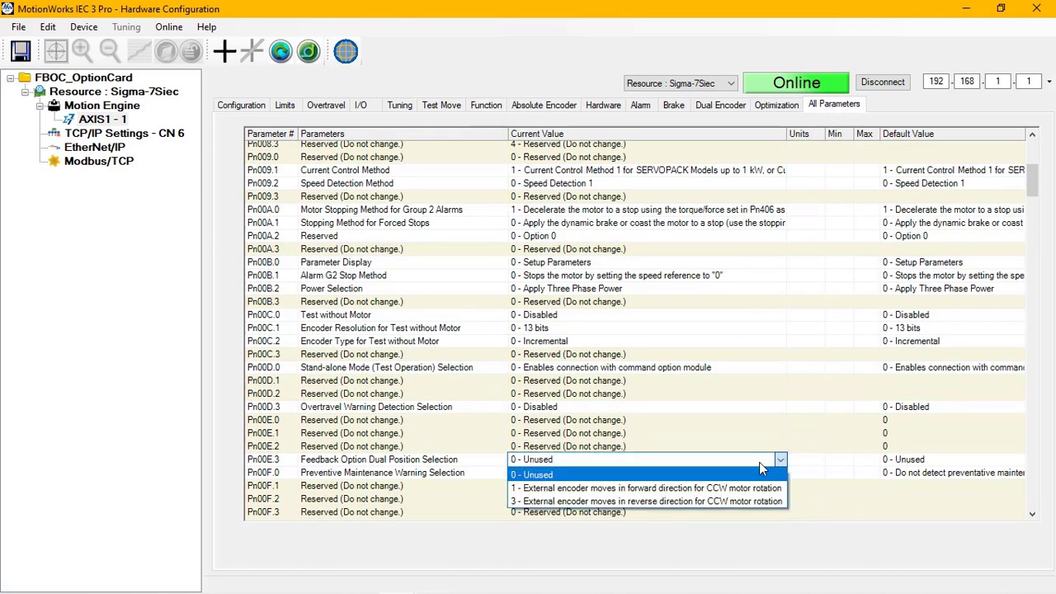
{"action": "left_click", "coordinate": [621, 501]}
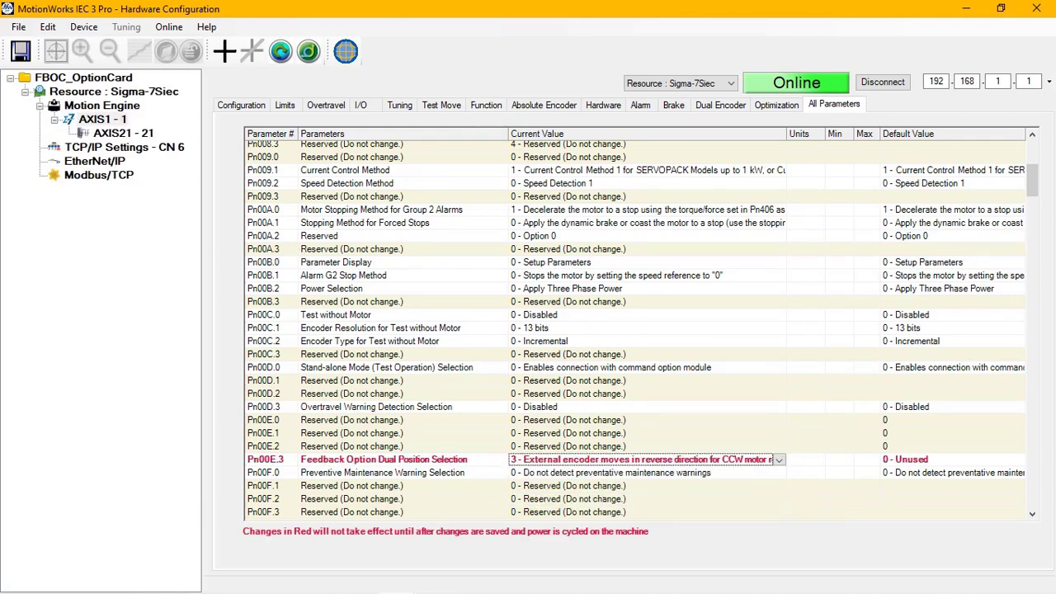
{"action": "left_click", "coordinate": [20, 51]}
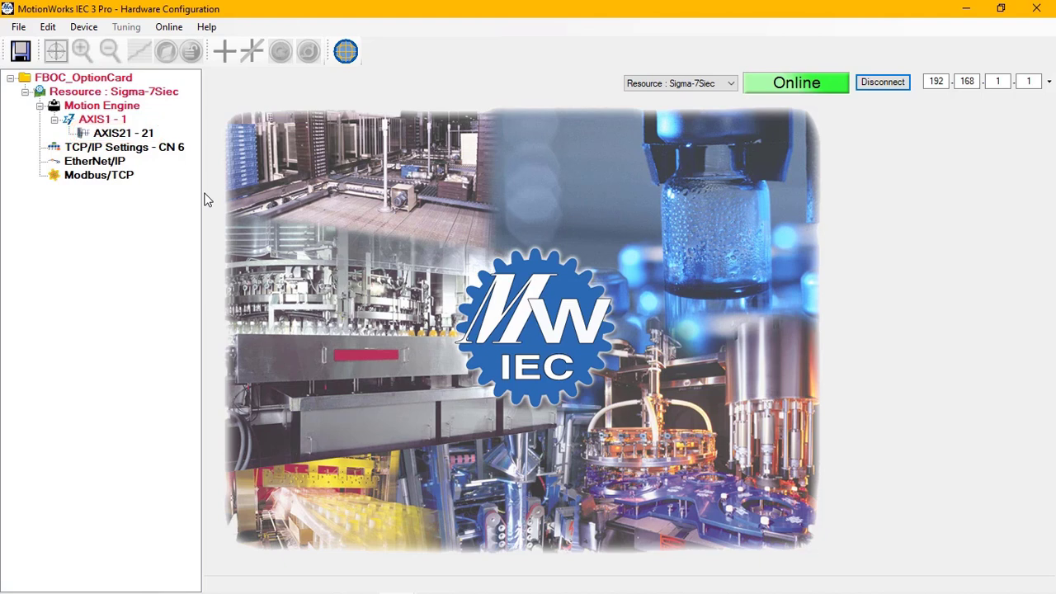
- Review the current alarm status and alarm history of the Sigma-7Siec resource
{"action": "left_click", "coordinate": [115, 91]}
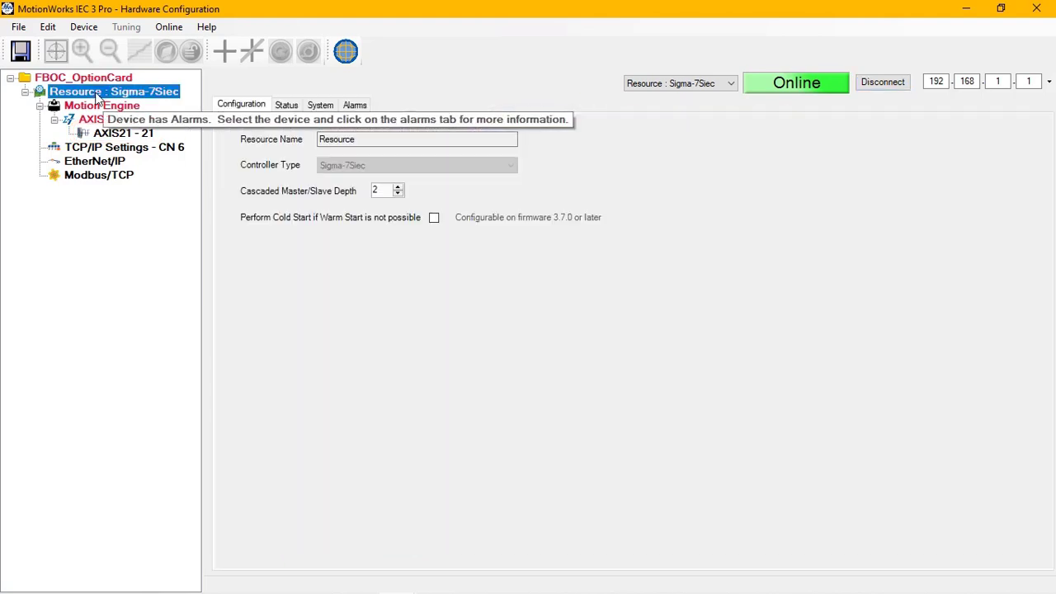
{"action": "left_click", "coordinate": [355, 106]}
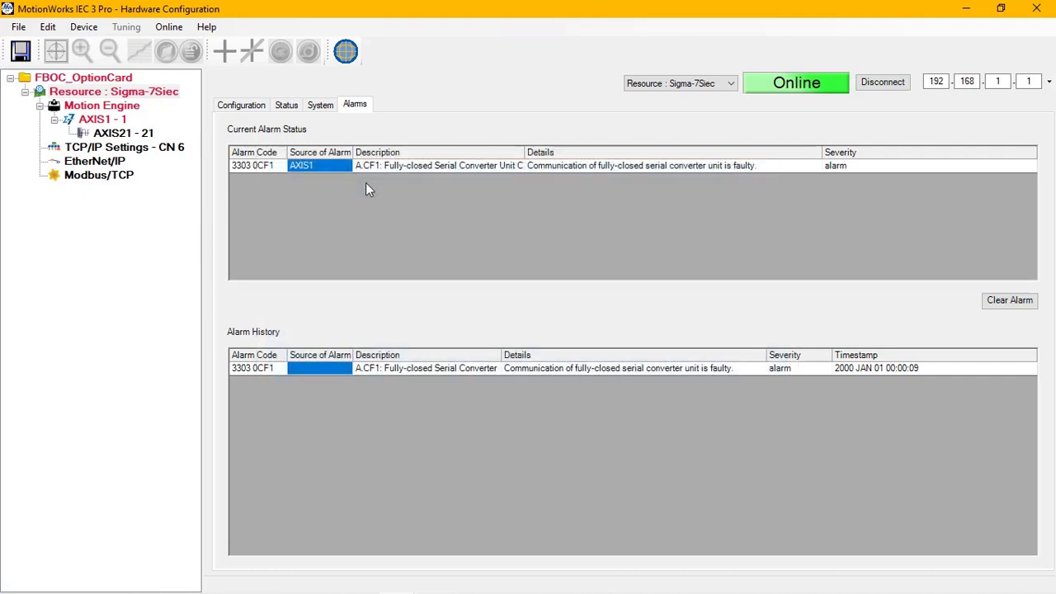
- Set the AXIS21 external encoder's feed constant to 360 and its user units to Degrees, matching AXIS1, and save the configuration
{"action": "left_click", "coordinate": [106, 134]}
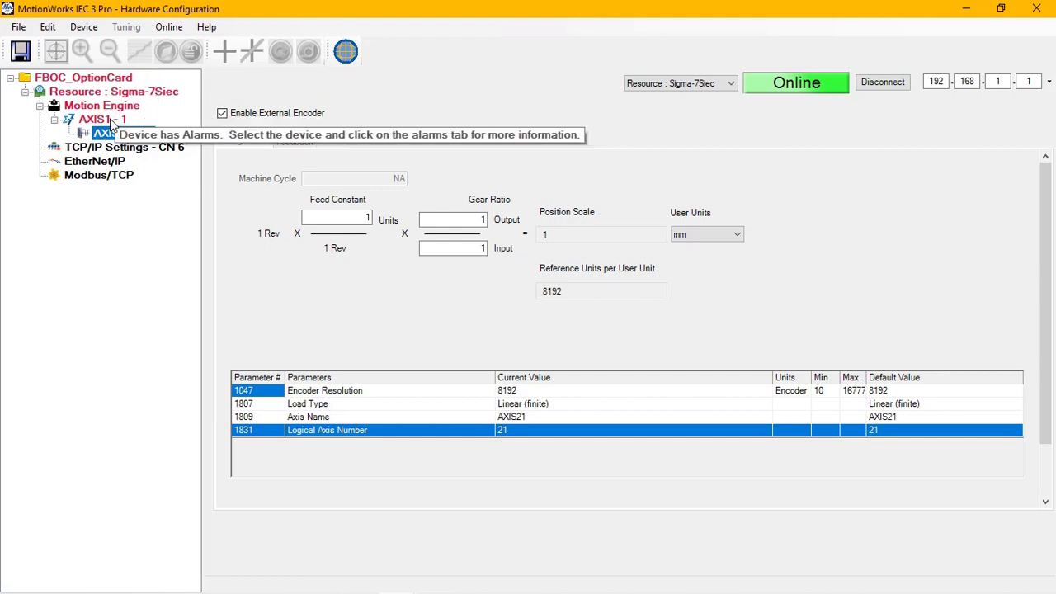
{"action": "left_click", "coordinate": [110, 121]}
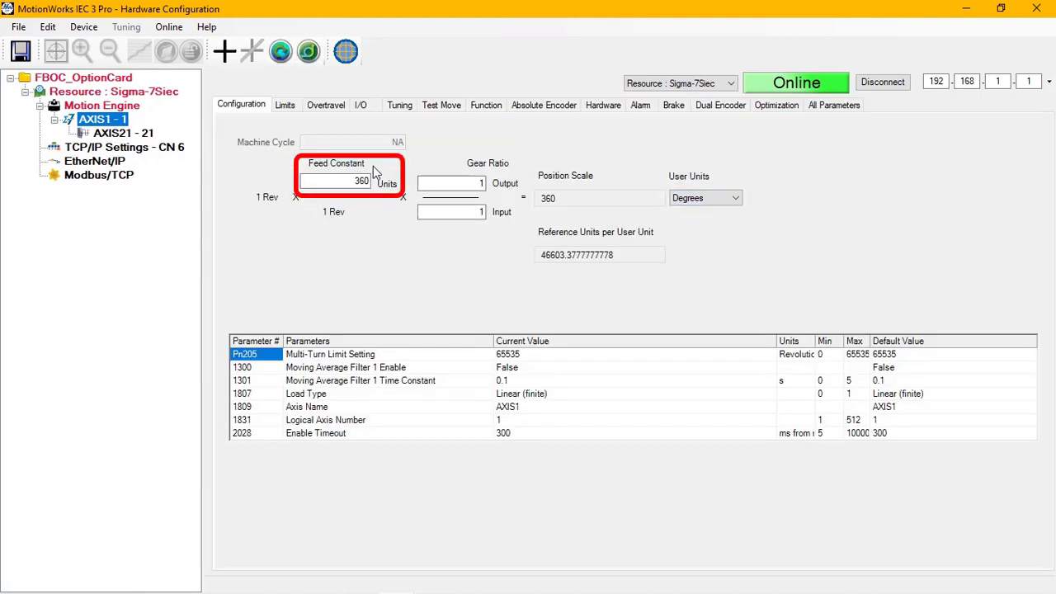
{"action": "left_click", "coordinate": [113, 135]}
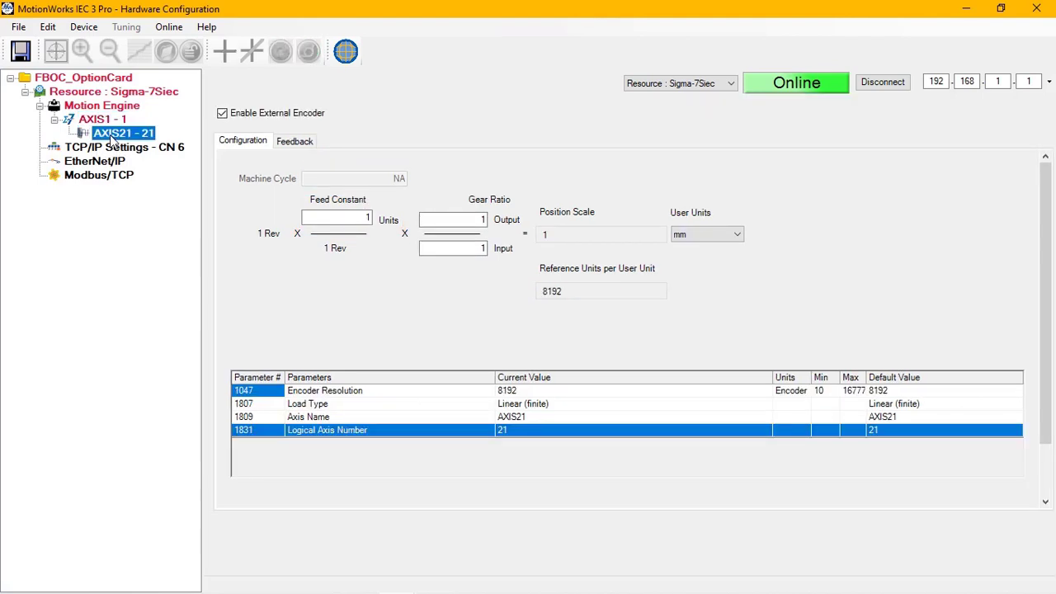
{"action": "double_click", "coordinate": [366, 217]}
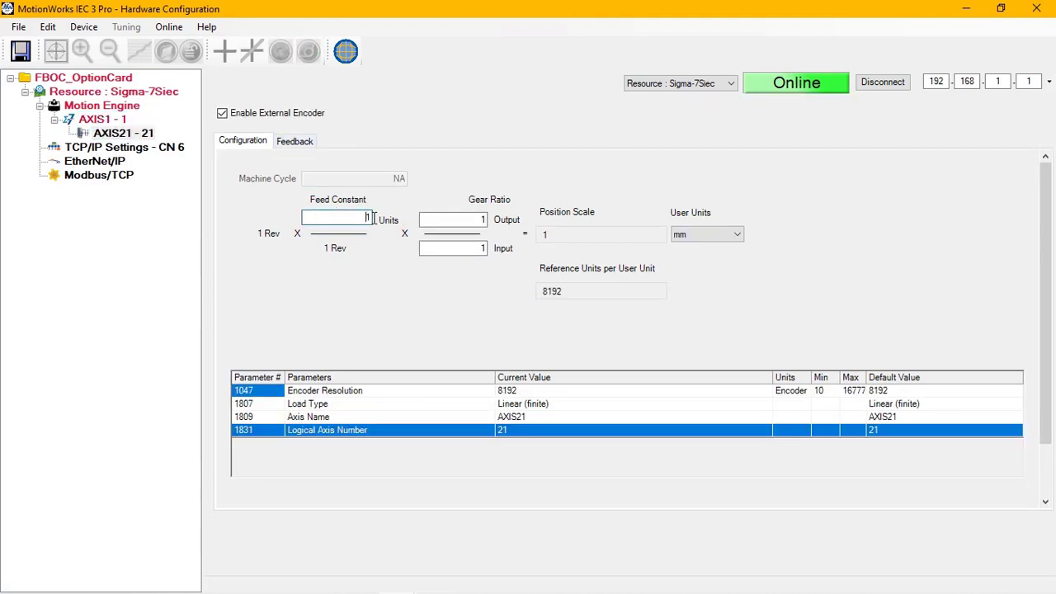
{"action": "type", "text": "360"}
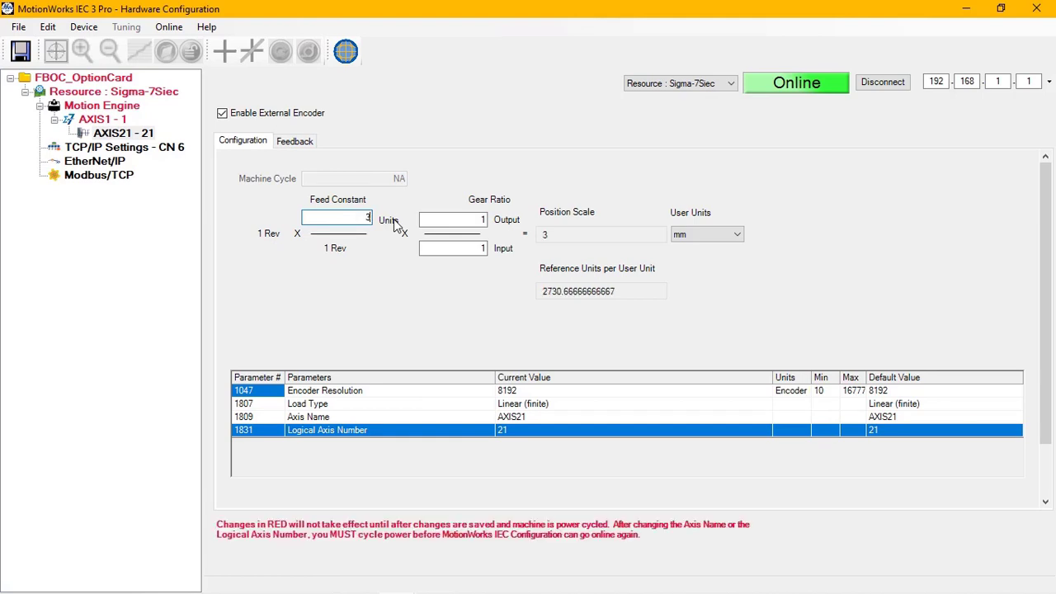
{"action": "left_click", "coordinate": [716, 238]}
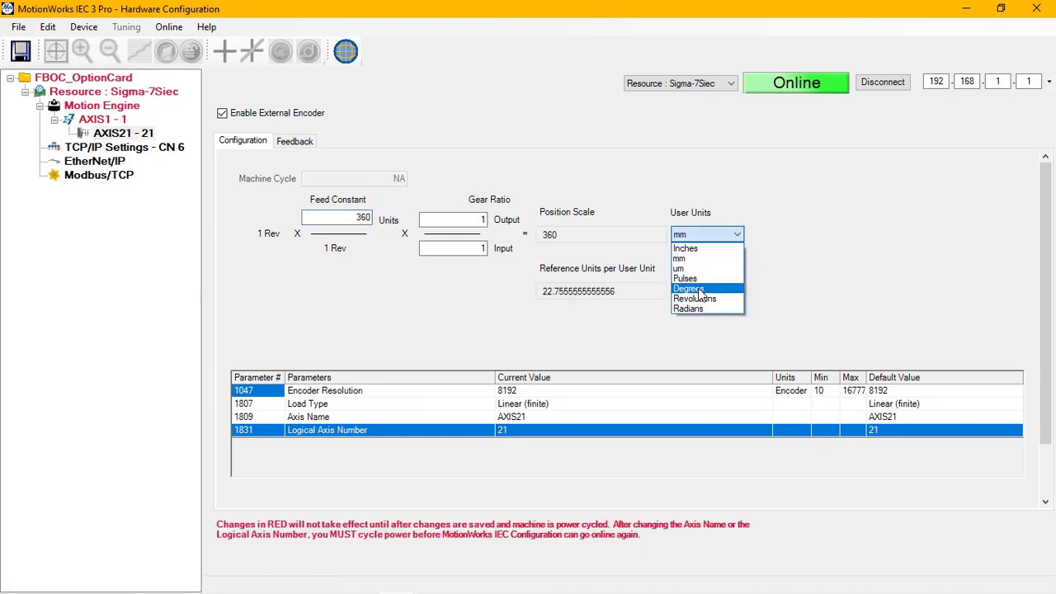
{"action": "left_click", "coordinate": [699, 290]}
{"action": "left_click", "coordinate": [23, 52]}
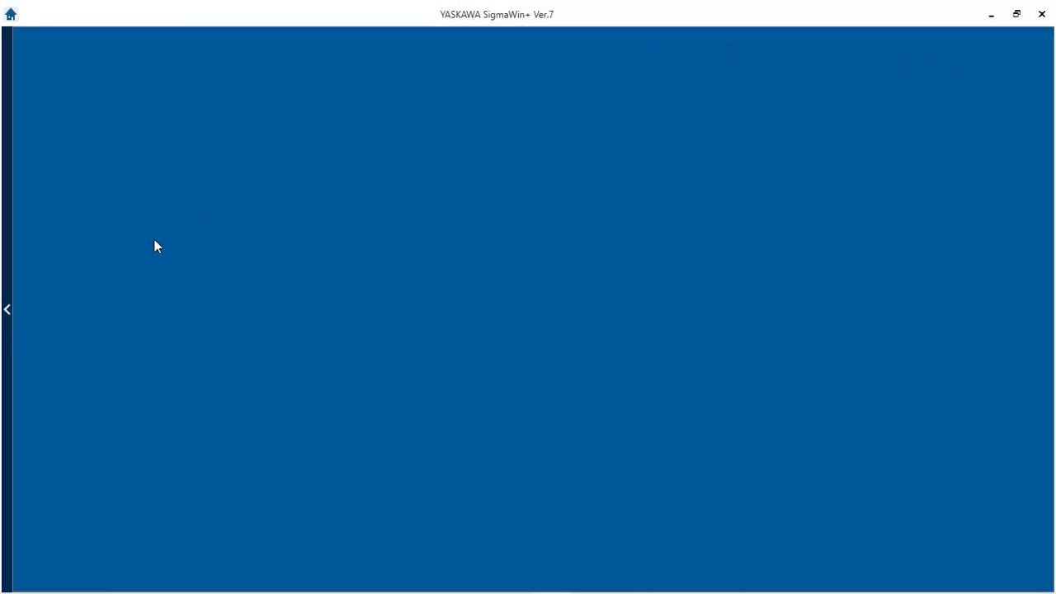
- Switch to SigmaWin+ and connect to the SGD7S SERVOPACK
{"action": "left_click", "coordinate": [10, 14]}
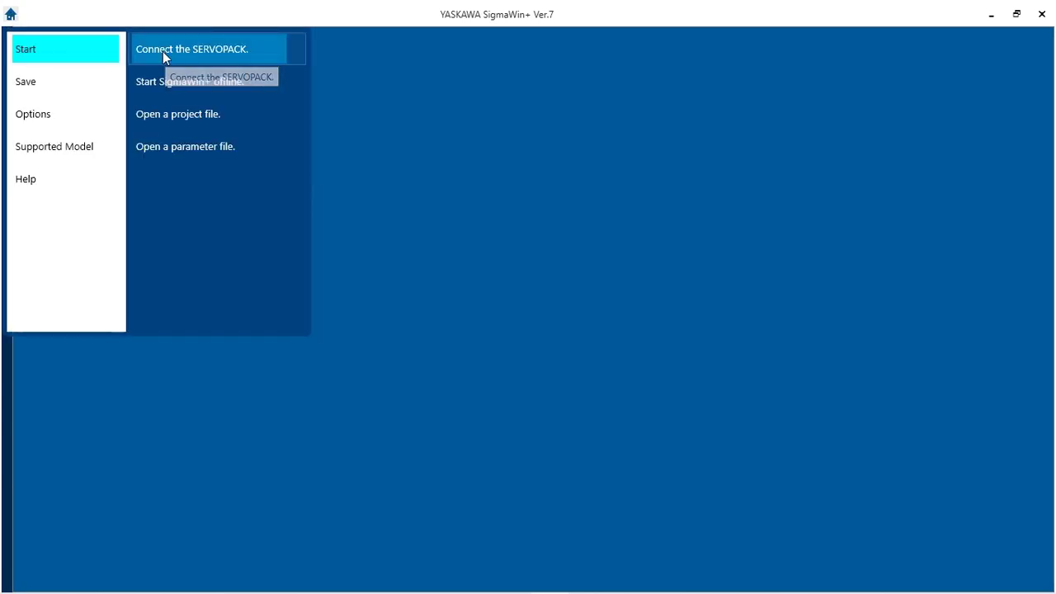
{"action": "left_click", "coordinate": [165, 51]}
{"action": "left_click", "coordinate": [698, 501]}
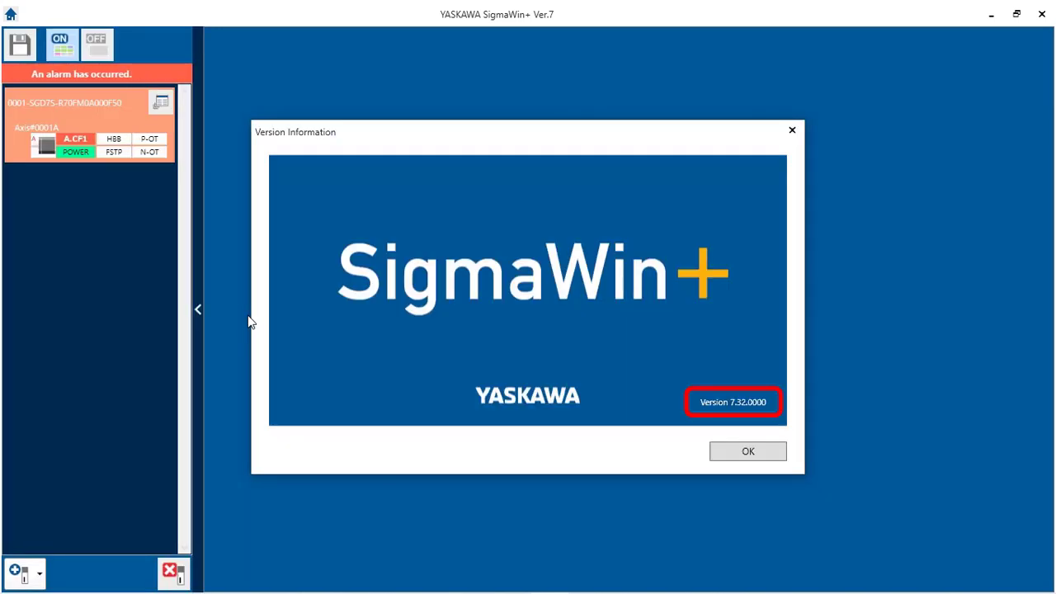
- Check the connected SERVOPACK's product information, including the Feedback Option Module section, and close it
{"action": "left_click", "coordinate": [168, 110]}
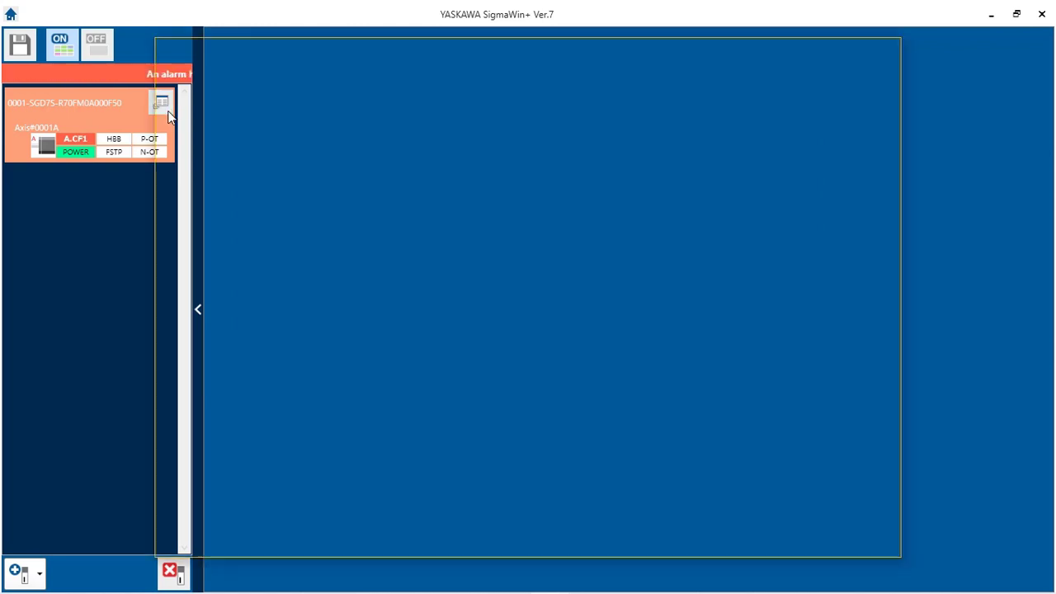
{"action": "scroll", "coordinate": [396, 280], "scroll_direction": "down", "scroll_amount": 3}
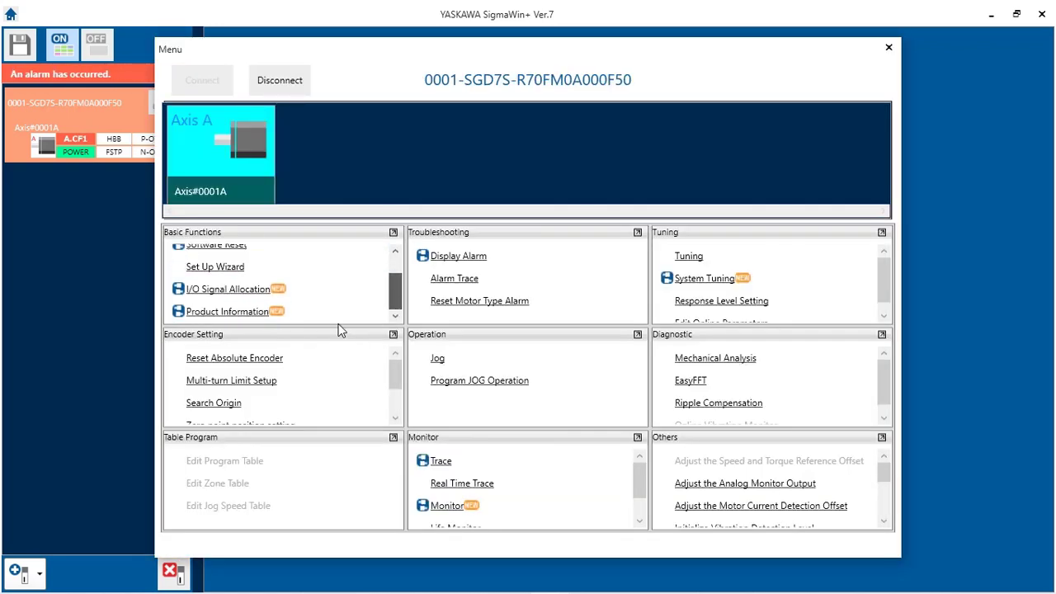
{"action": "left_click", "coordinate": [236, 314]}
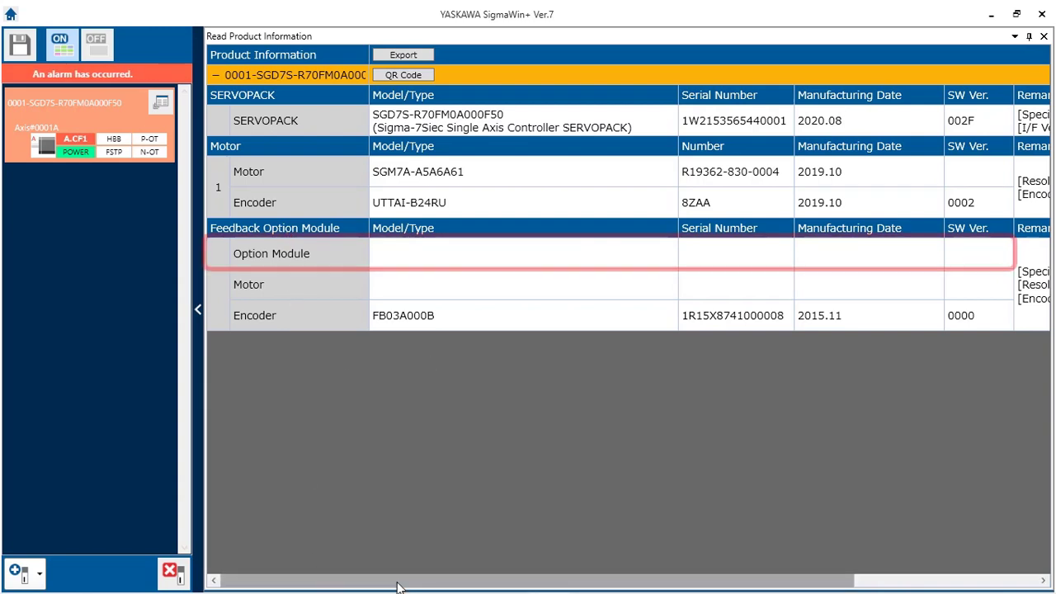
{"action": "left_click_drag", "start_coordinate": [392, 587], "coordinate": [330, 588]}
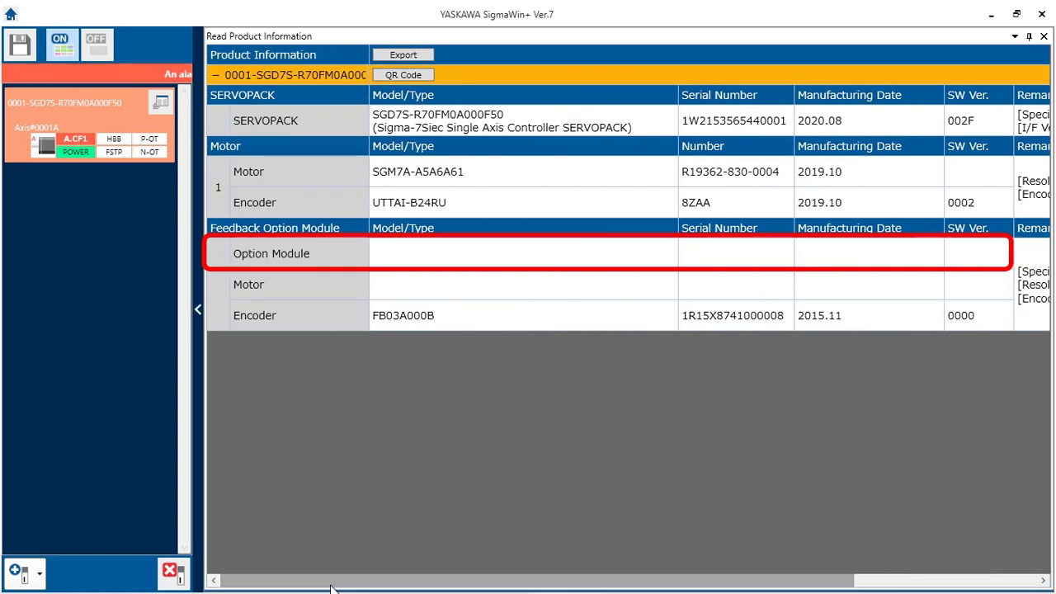
{"action": "left_click", "coordinate": [1044, 37]}
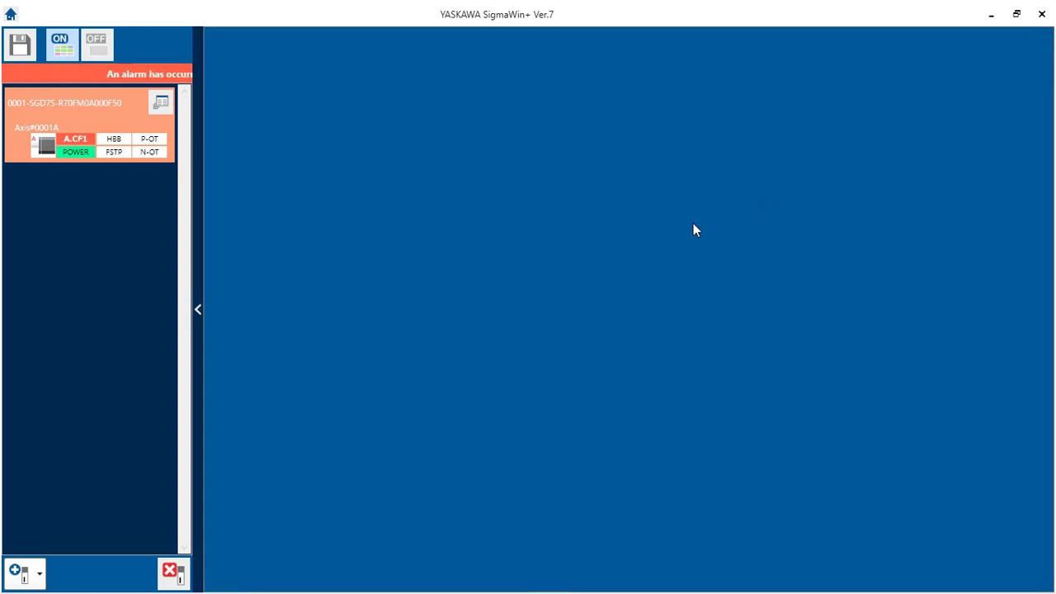
- Start Motor parameter scale write for the connected axis, accept the warning, and load the file Sigma_I_2048_PPR_noC.mgf
{"action": "left_click", "coordinate": [160, 102]}
{"action": "scroll", "coordinate": [370, 267], "scroll_direction": "up", "scroll_amount": 2}
{"action": "scroll", "coordinate": [394, 373], "scroll_direction": "down", "scroll_amount": 3}
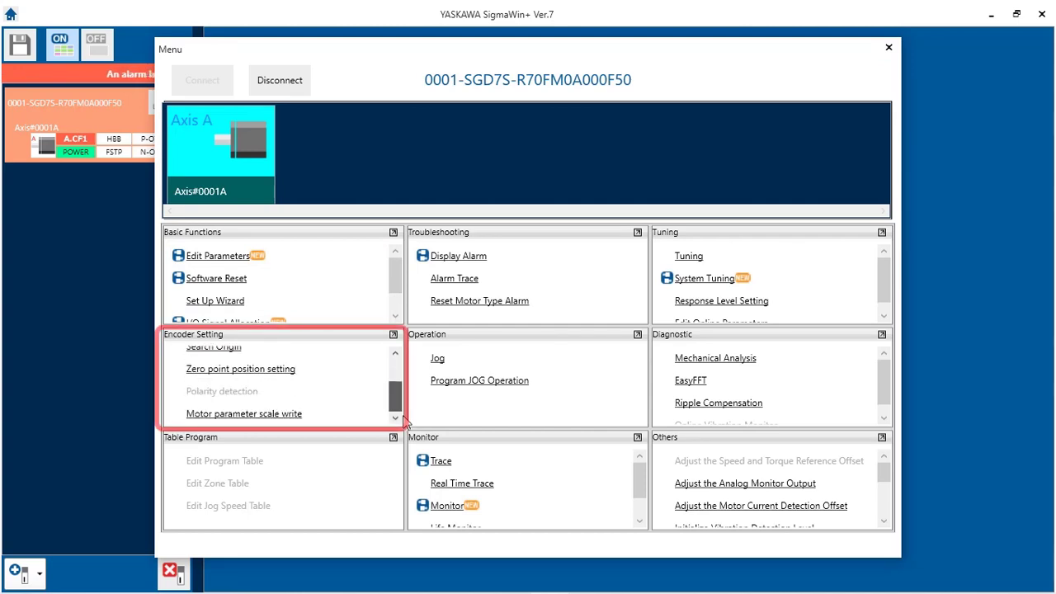
{"action": "left_click", "coordinate": [249, 415]}
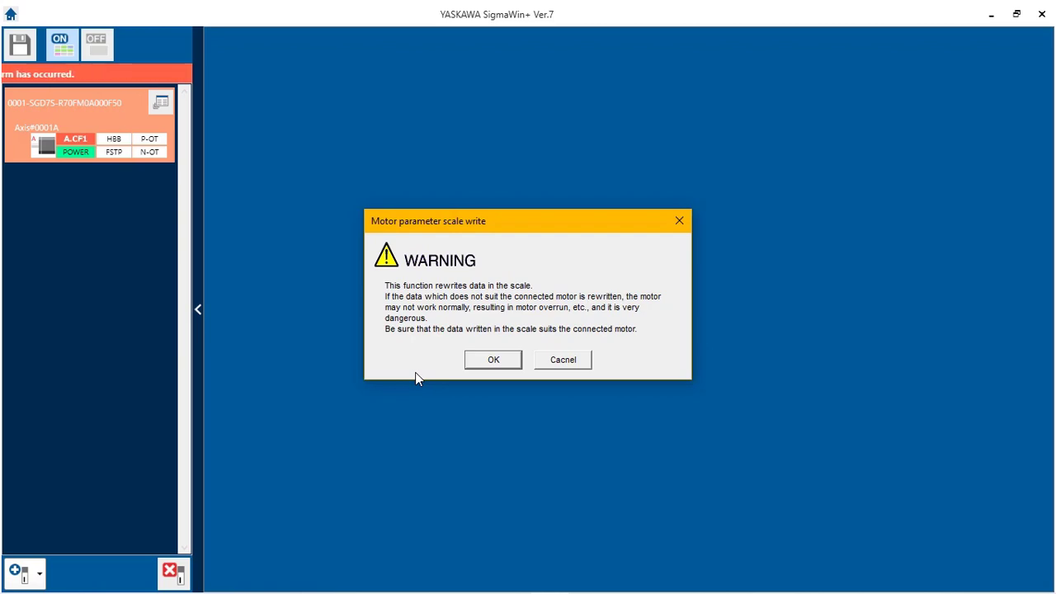
{"action": "left_click", "coordinate": [494, 363]}
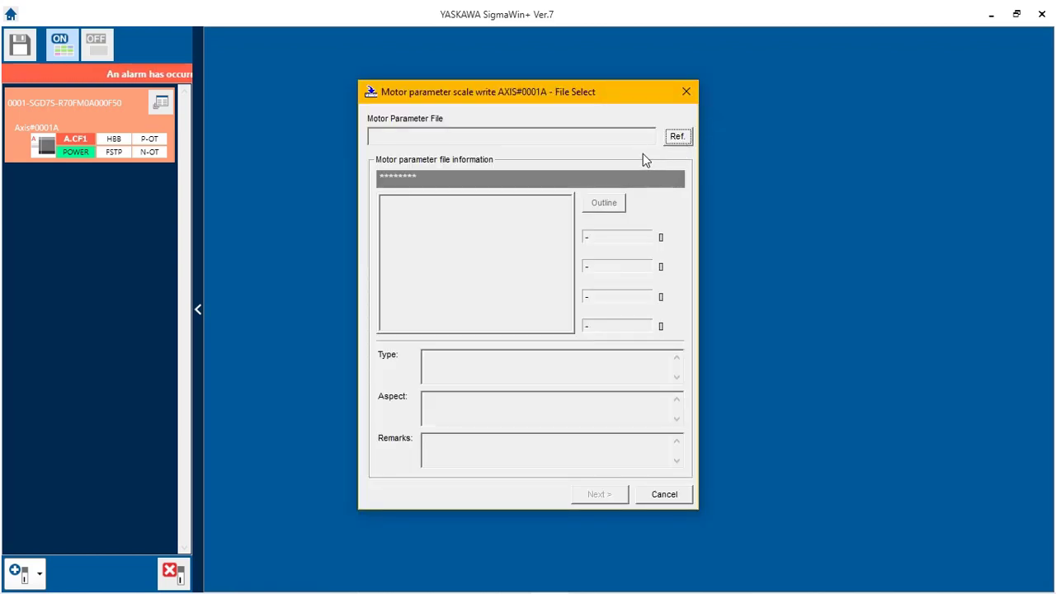
{"action": "left_click", "coordinate": [677, 138]}
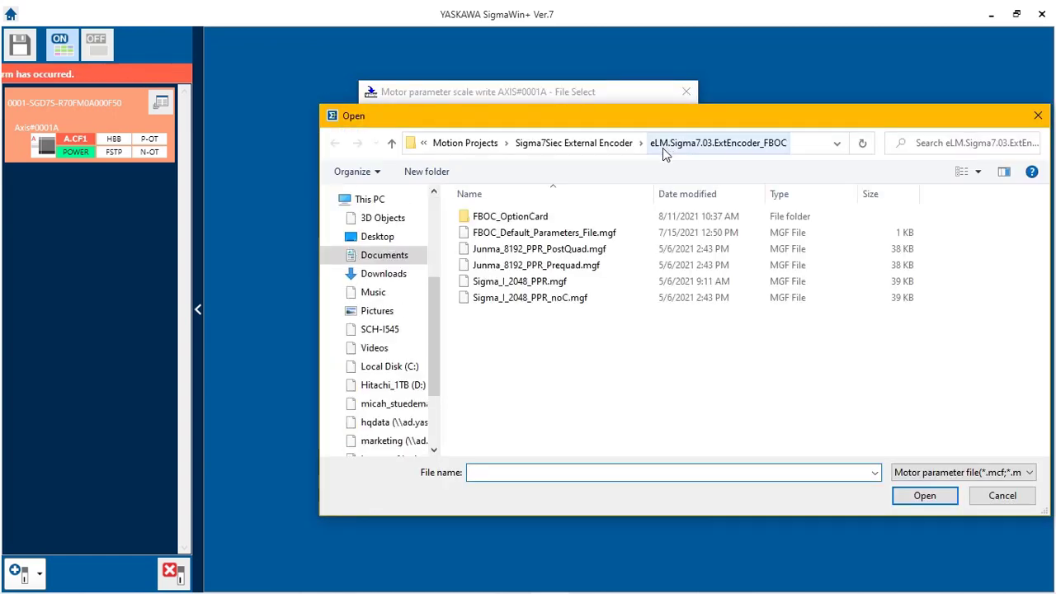
{"action": "left_click", "coordinate": [512, 299]}
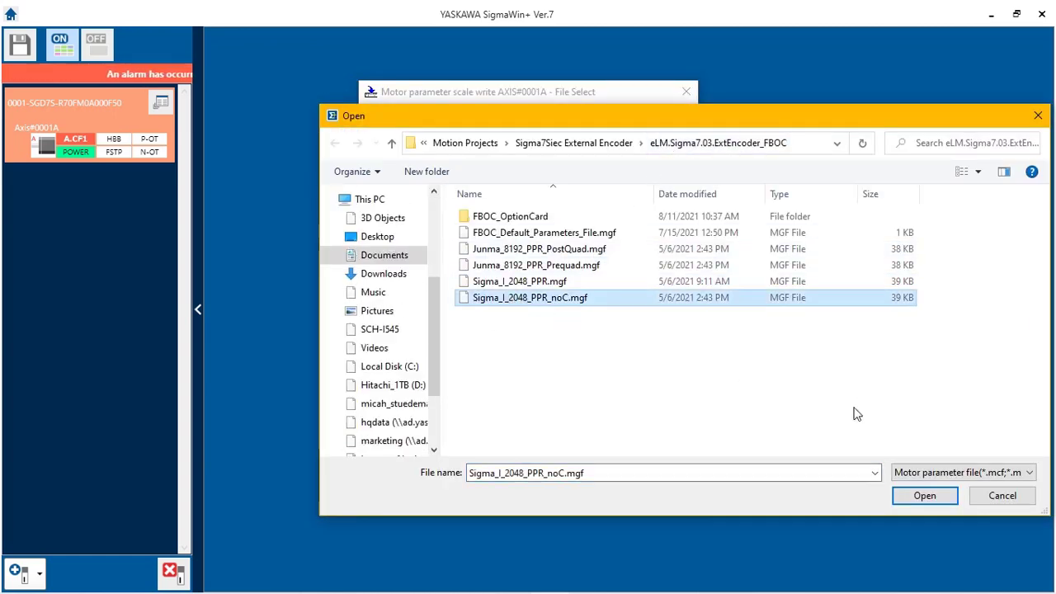
{"action": "left_click", "coordinate": [919, 496]}
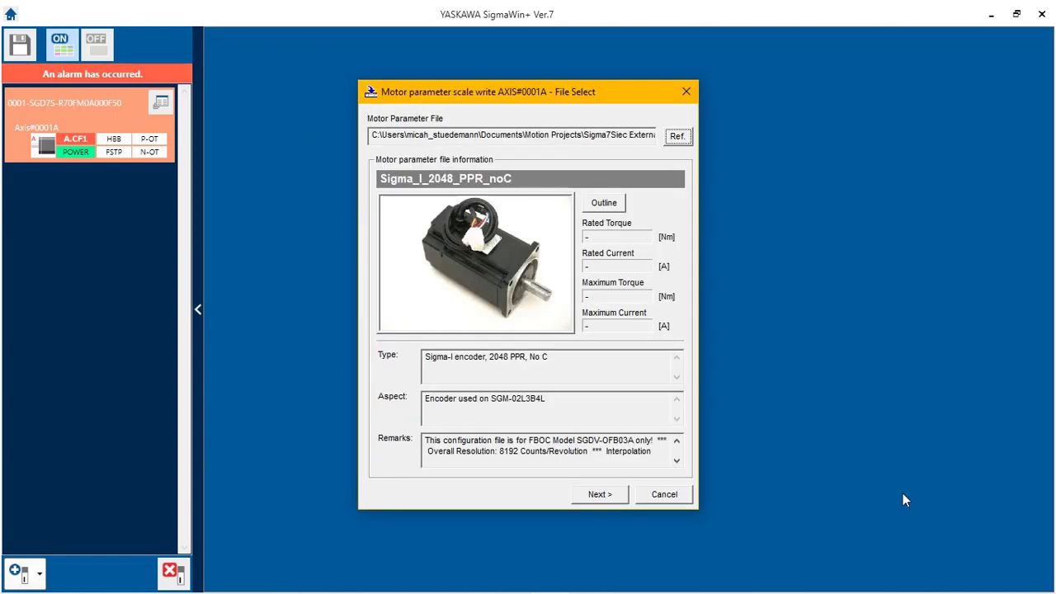
- Write the Sigma_I_2048_PPR_noC motor parameters to the scale, accept the warning, and end the function without executing the write again
{"action": "left_click", "coordinate": [589, 493]}
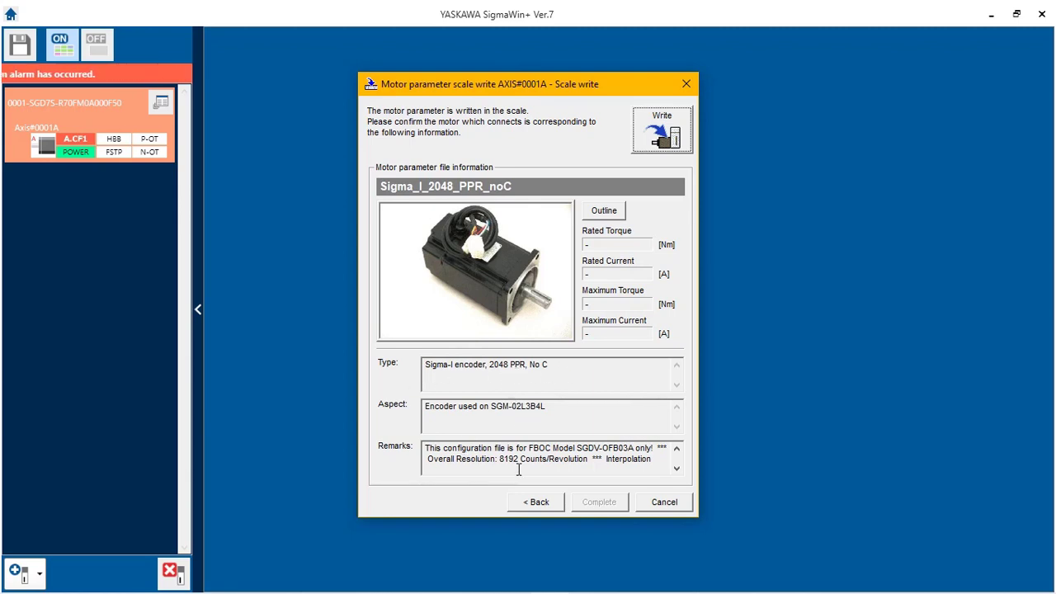
{"action": "left_click", "coordinate": [661, 125]}
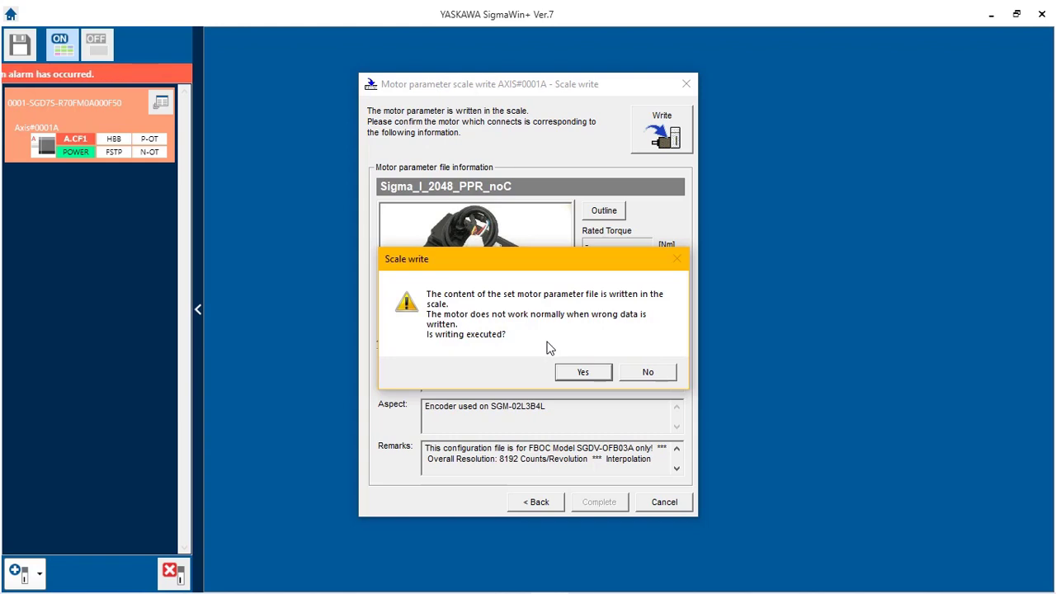
{"action": "left_click", "coordinate": [583, 372]}
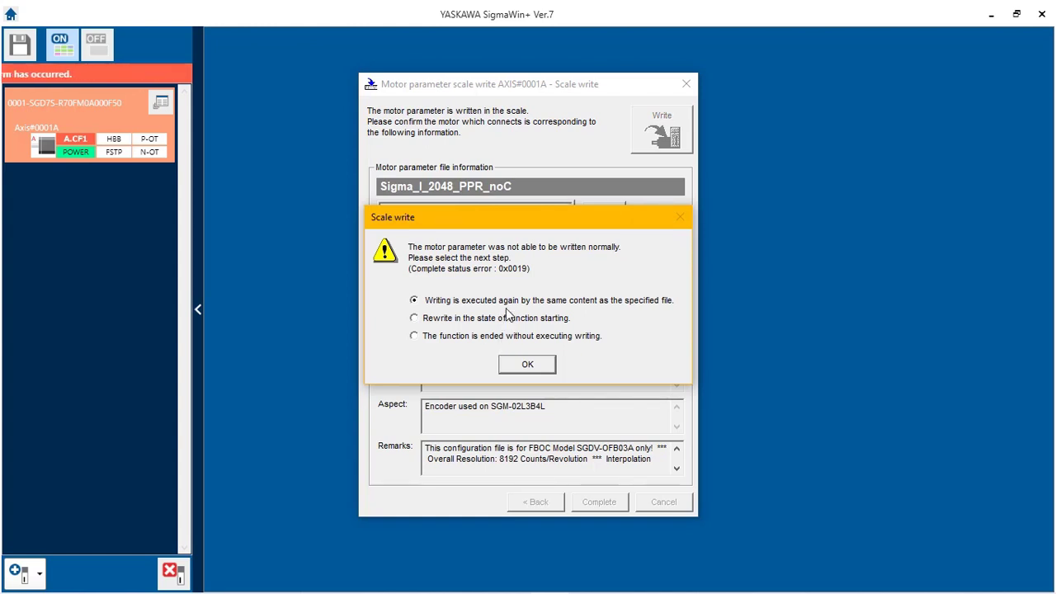
{"action": "left_click", "coordinate": [427, 338]}
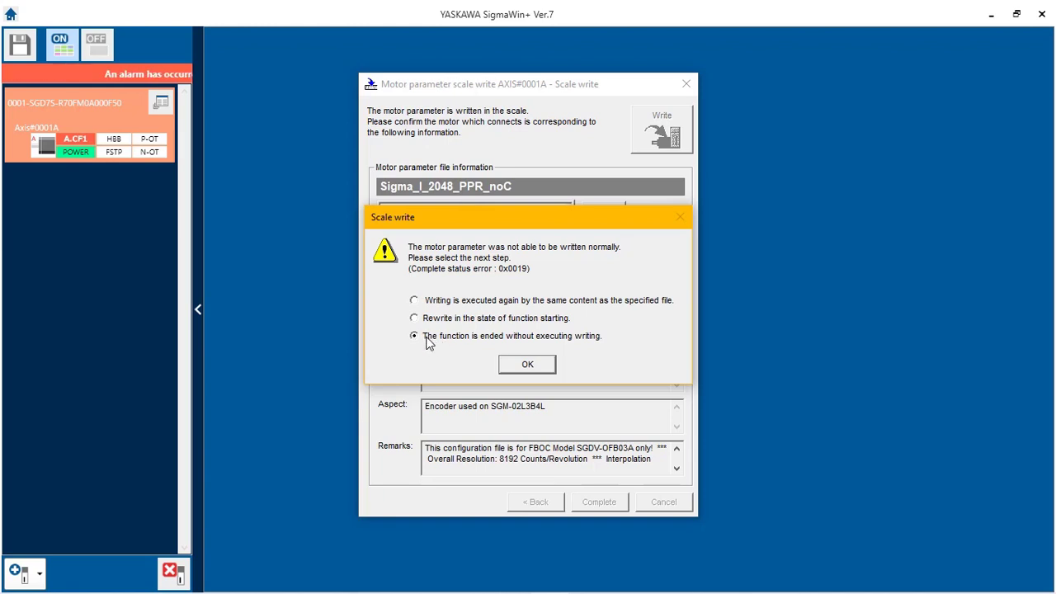
{"action": "left_click", "coordinate": [533, 366]}
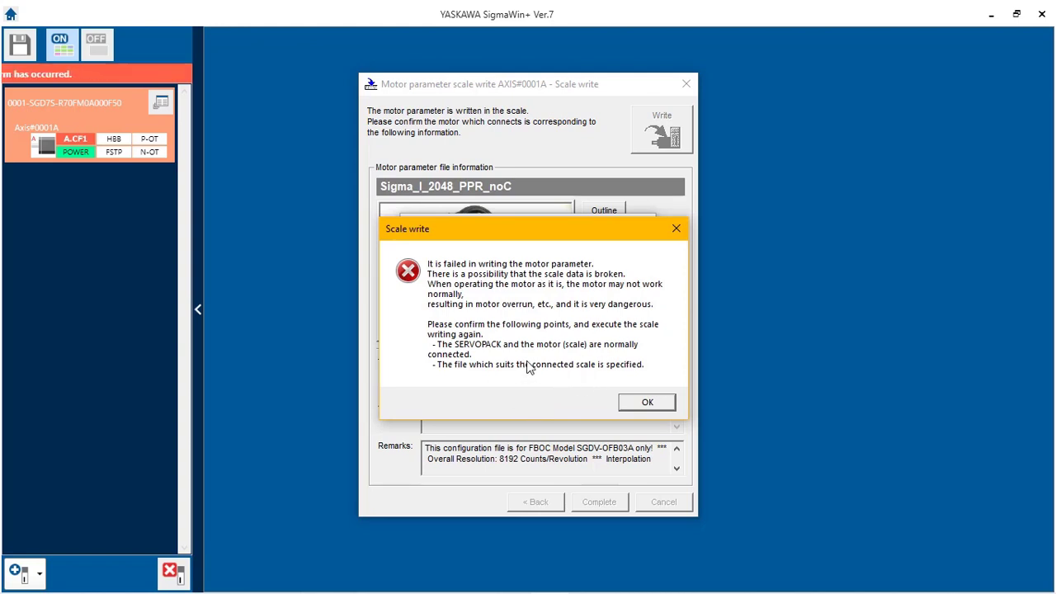
{"action": "left_click", "coordinate": [645, 403]}
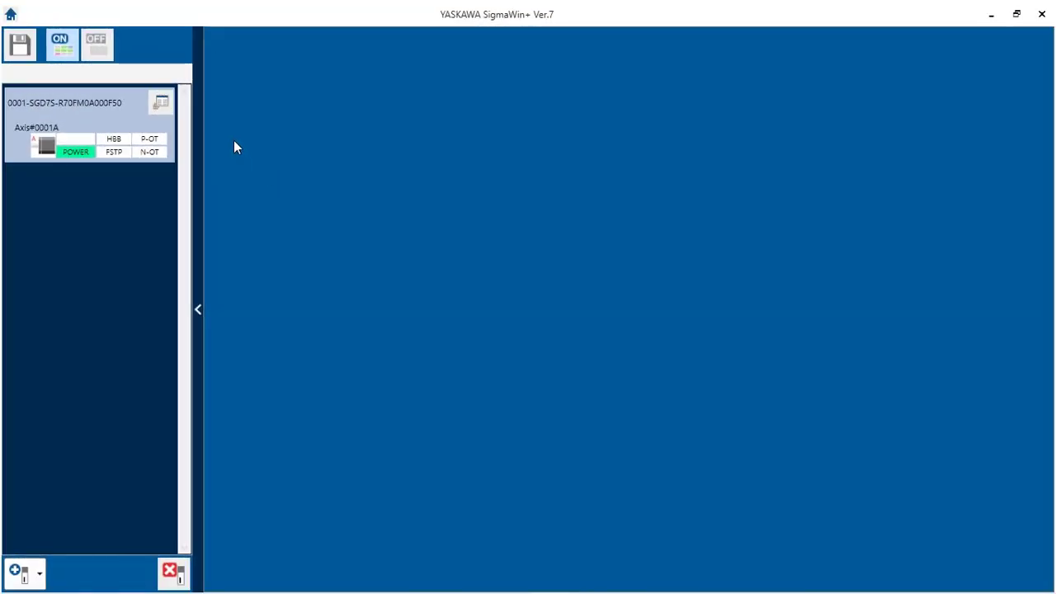
- Read the product information of the connected SERVOPACK again and check the Feedback Option Module's option module and encoder entries
{"action": "left_click", "coordinate": [162, 102]}
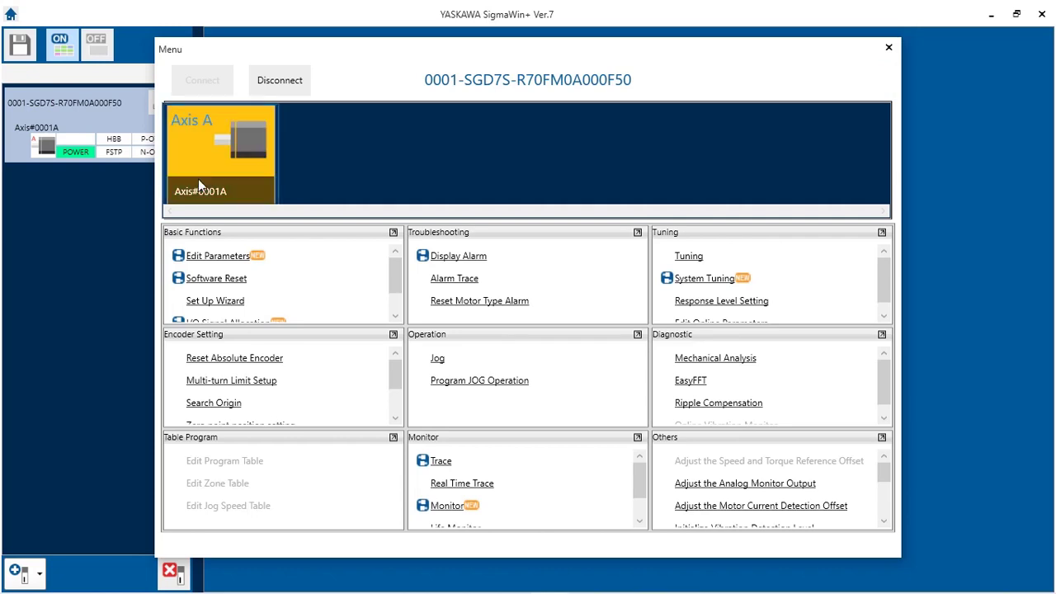
{"action": "scroll", "coordinate": [399, 279], "scroll_direction": "down", "scroll_amount": 1}
{"action": "left_click", "coordinate": [267, 321]}
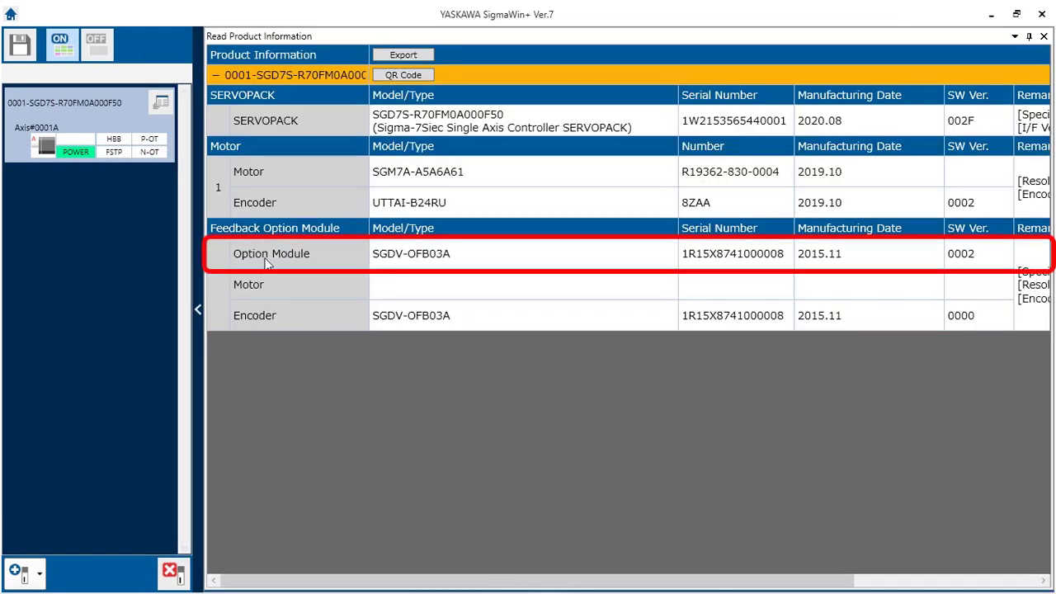
{"action": "left_click_drag", "start_coordinate": [276, 585], "coordinate": [242, 582]}
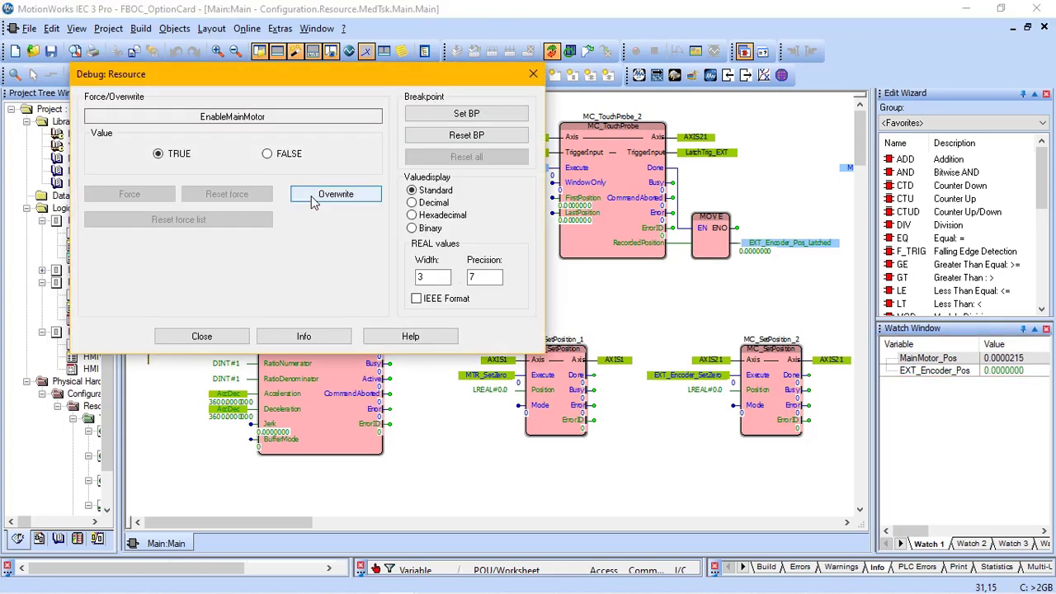
- Switch to MotionWorks IEC and overwrite the EnableMainMotor variable with TRUE in the running Main program
{"action": "left_click", "coordinate": [311, 196]}
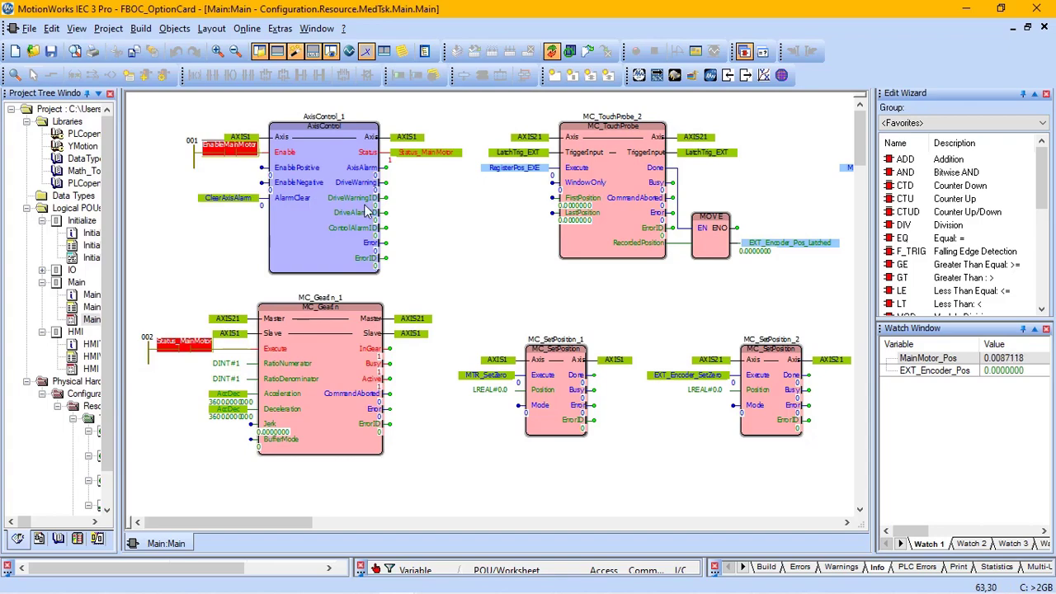